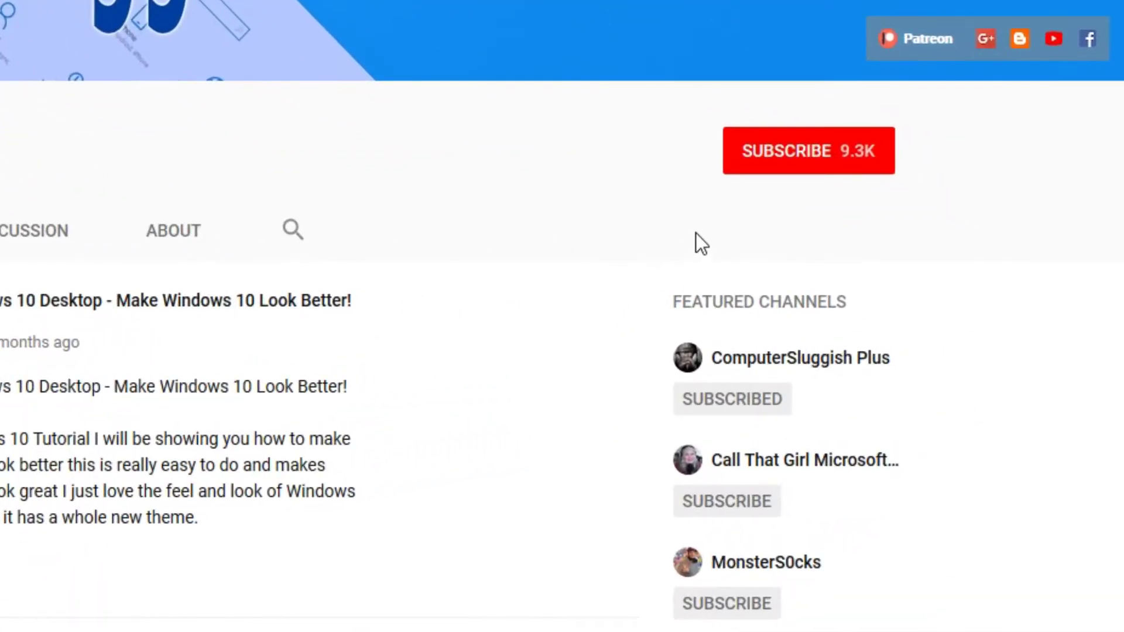
- Subscribe to the YouTube channel and turn on notifications for its new videos
click(800, 170)
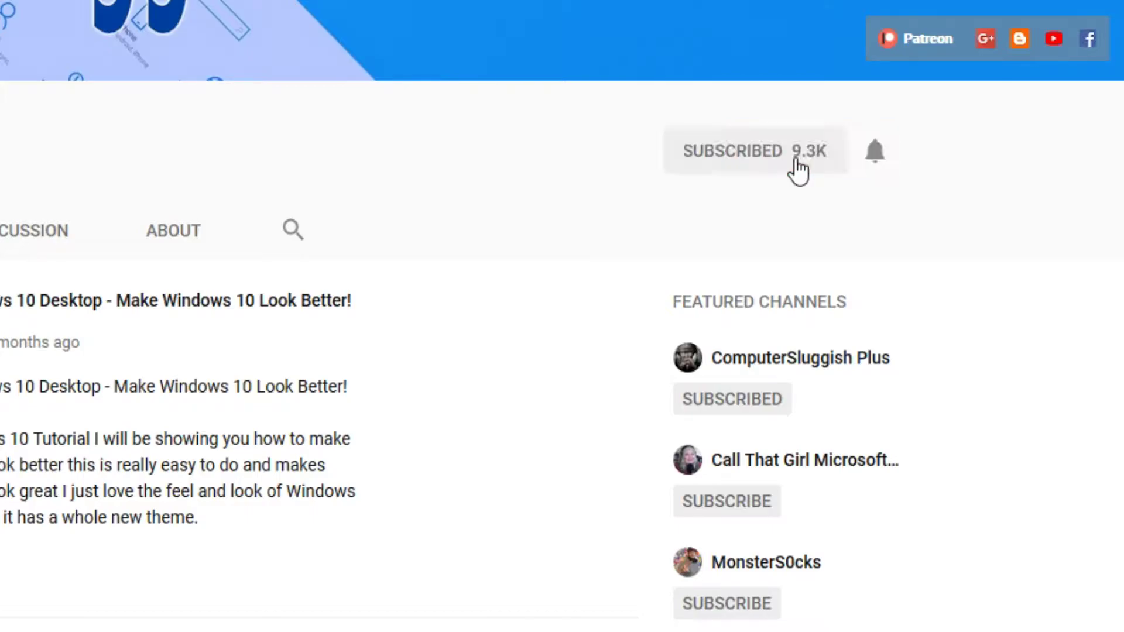
click(881, 159)
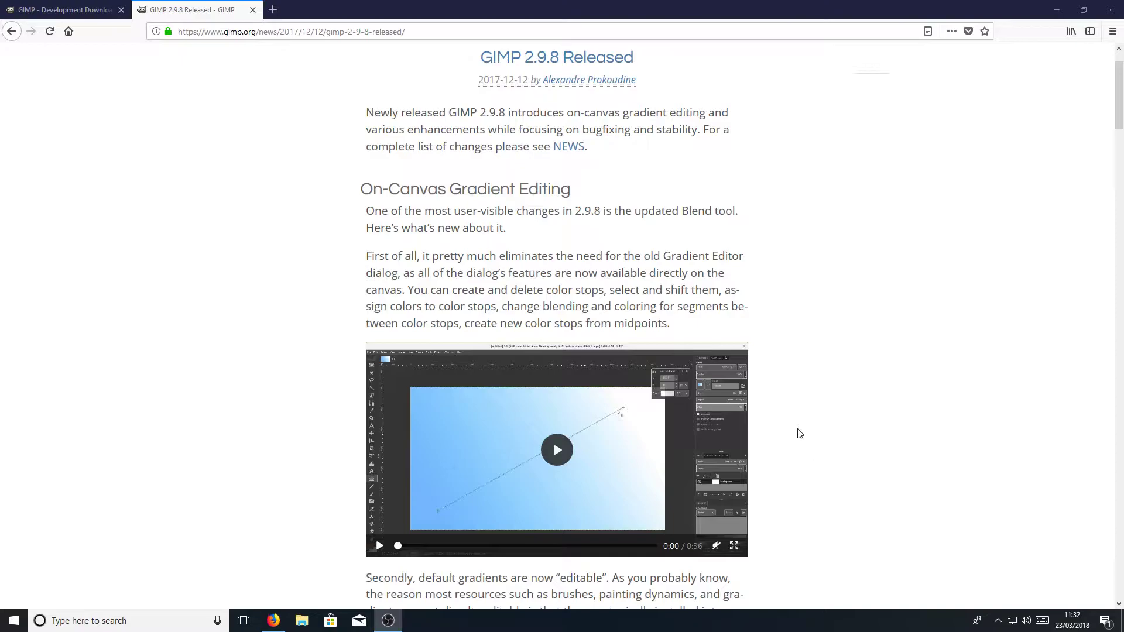
- Read through the GIMP 2.9.8 release notes down to the Wavelet Decompose filter section
scroll(800, 434, down, 6)
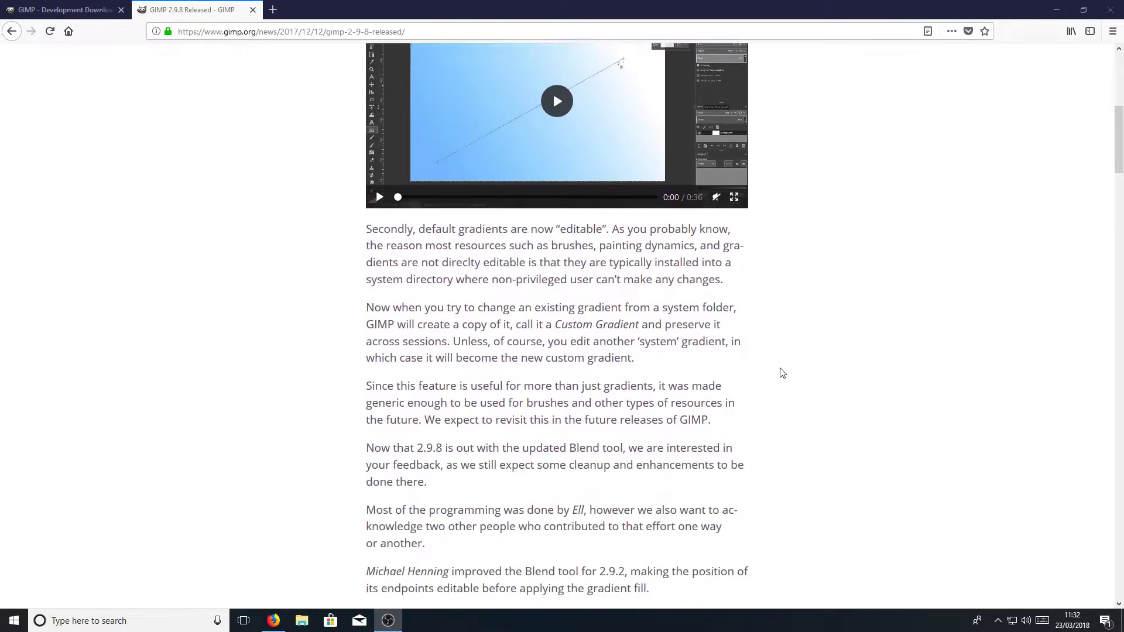
scroll(779, 363, down, 9)
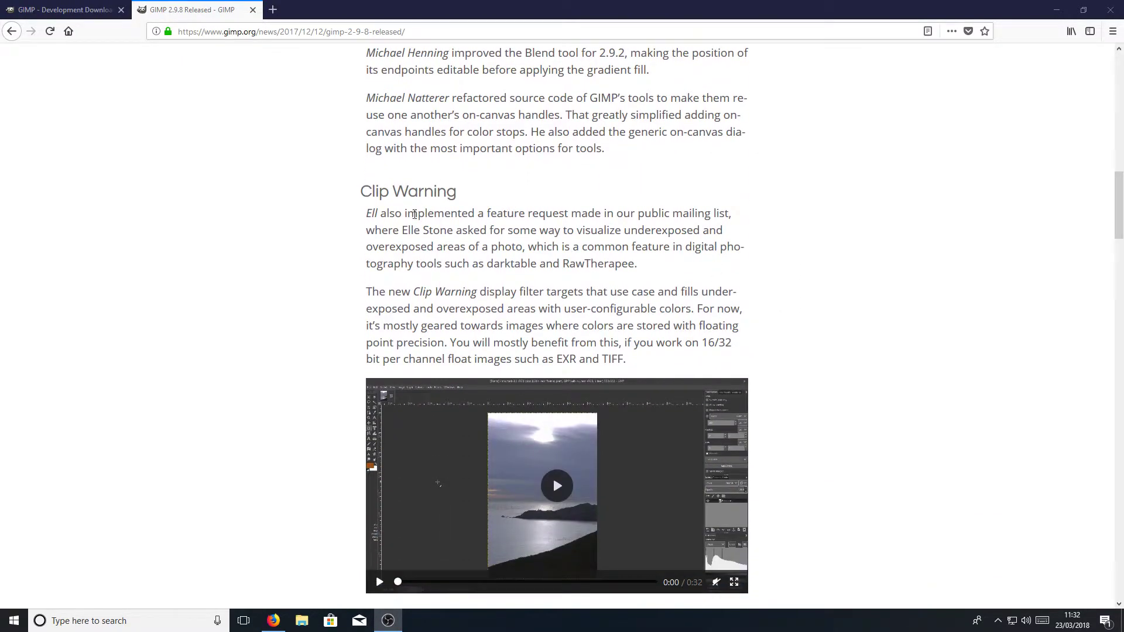
scroll(693, 330, down, 3)
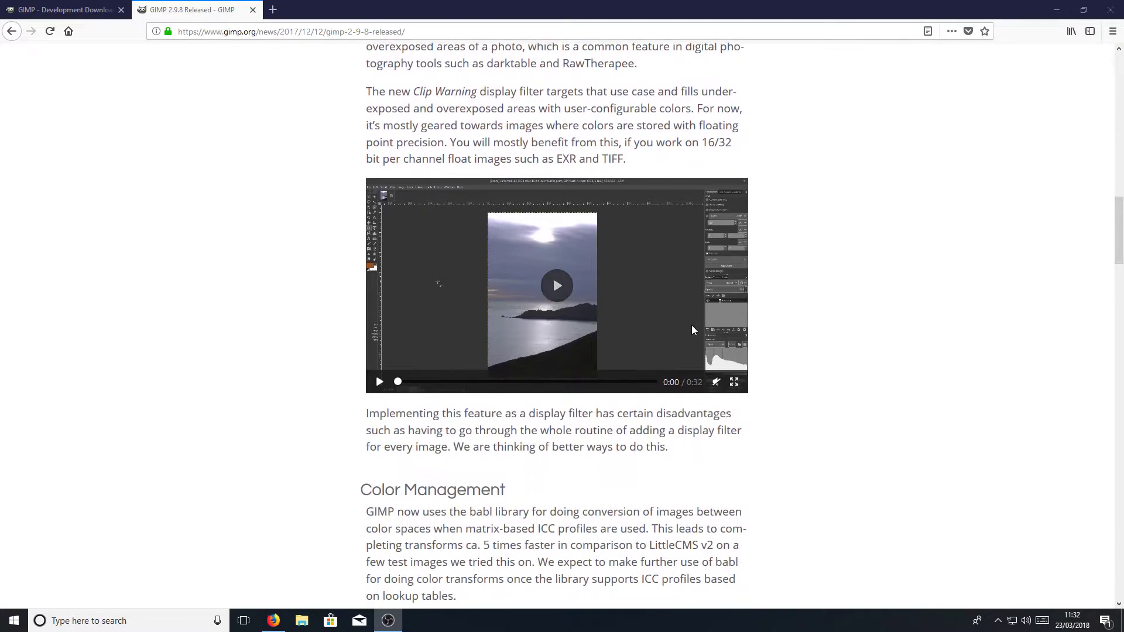
scroll(730, 349, down, 3)
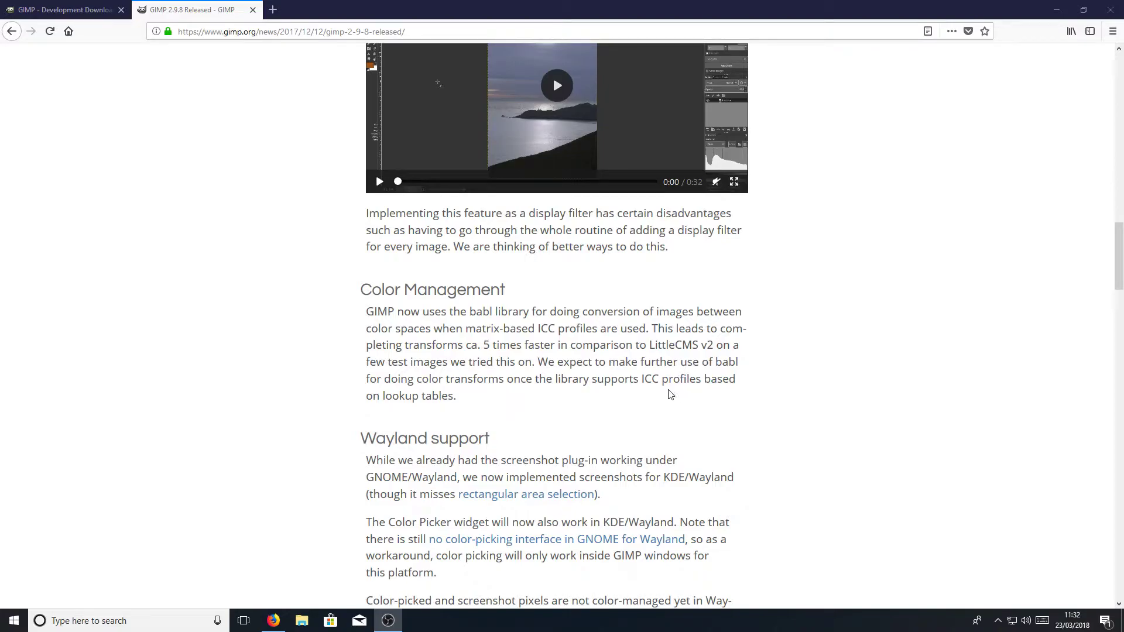
scroll(592, 377, down, 1)
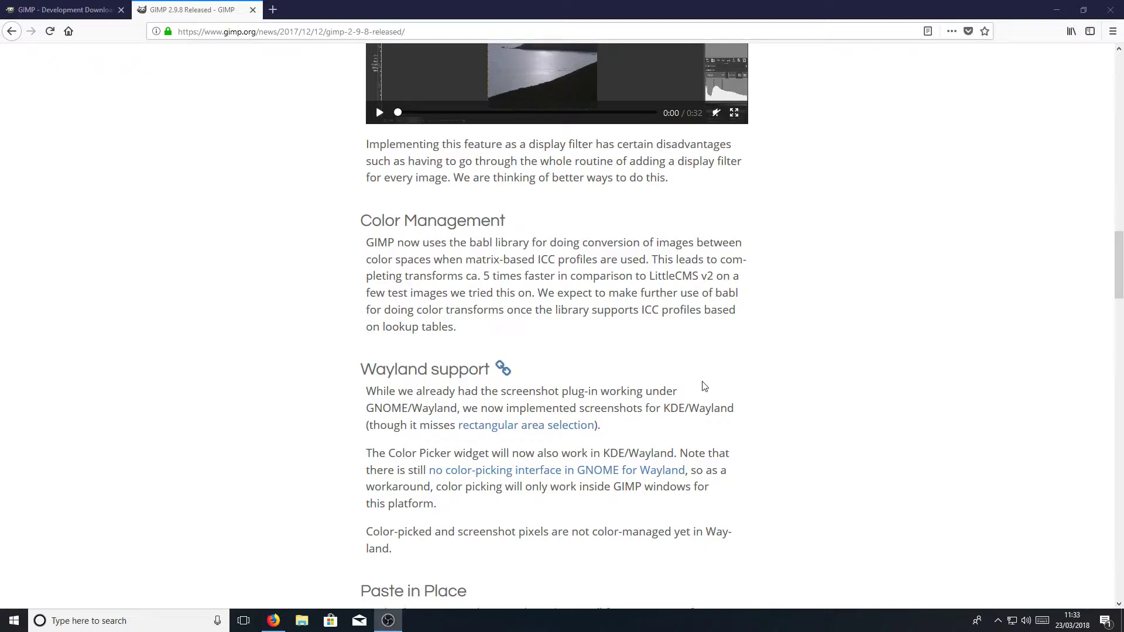
scroll(703, 316, down, 3)
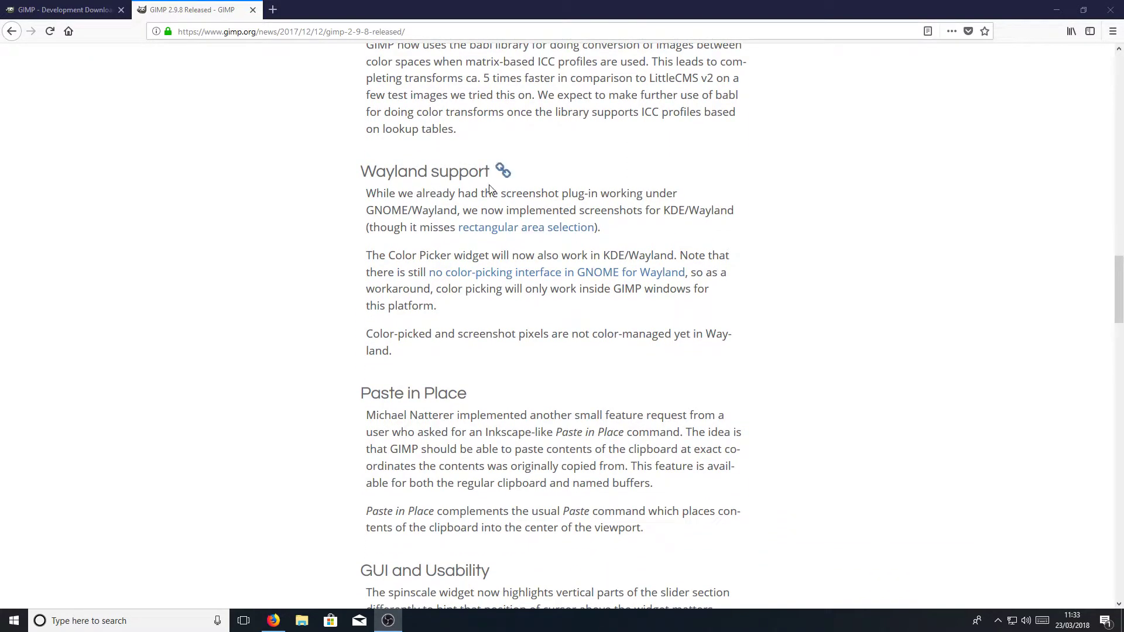
scroll(594, 286, down, 3)
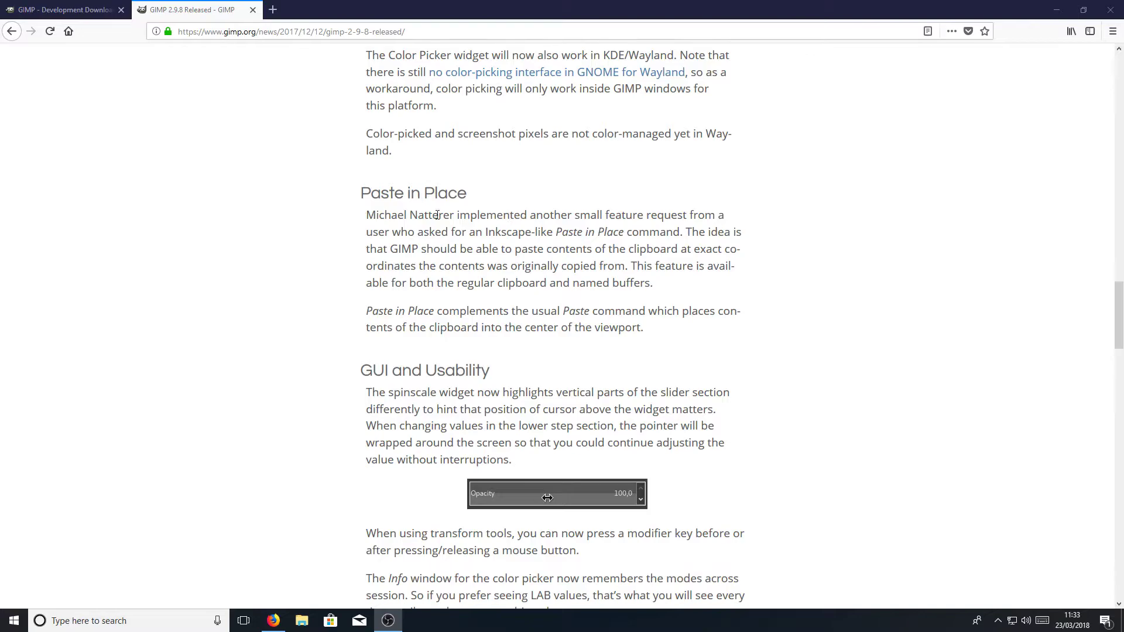
scroll(644, 332, down, 2)
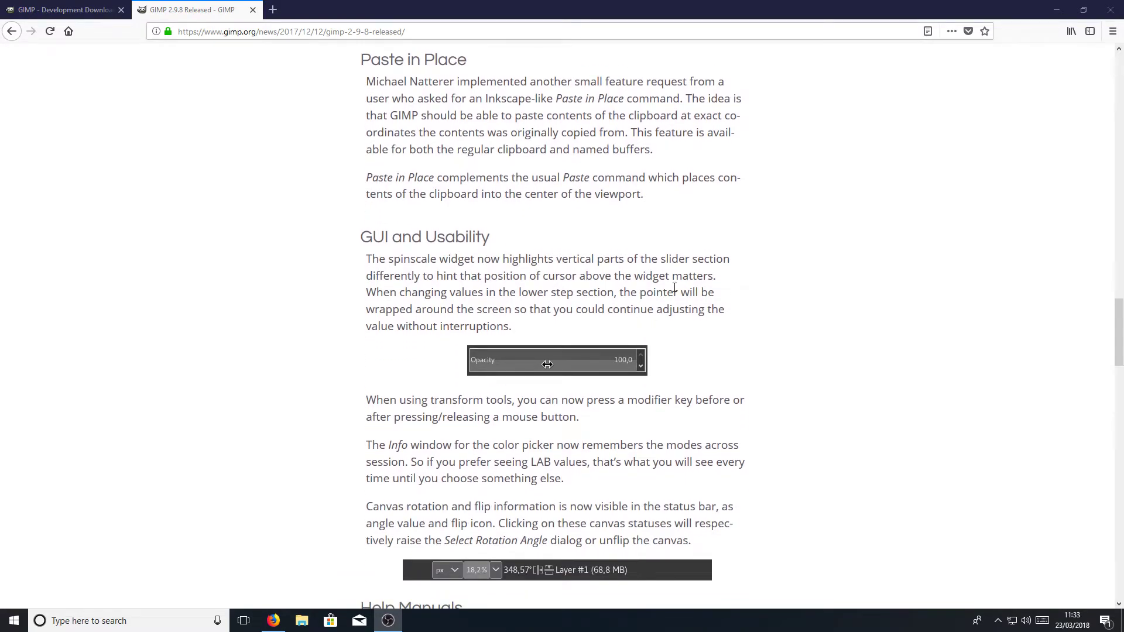
scroll(725, 340, down, 2)
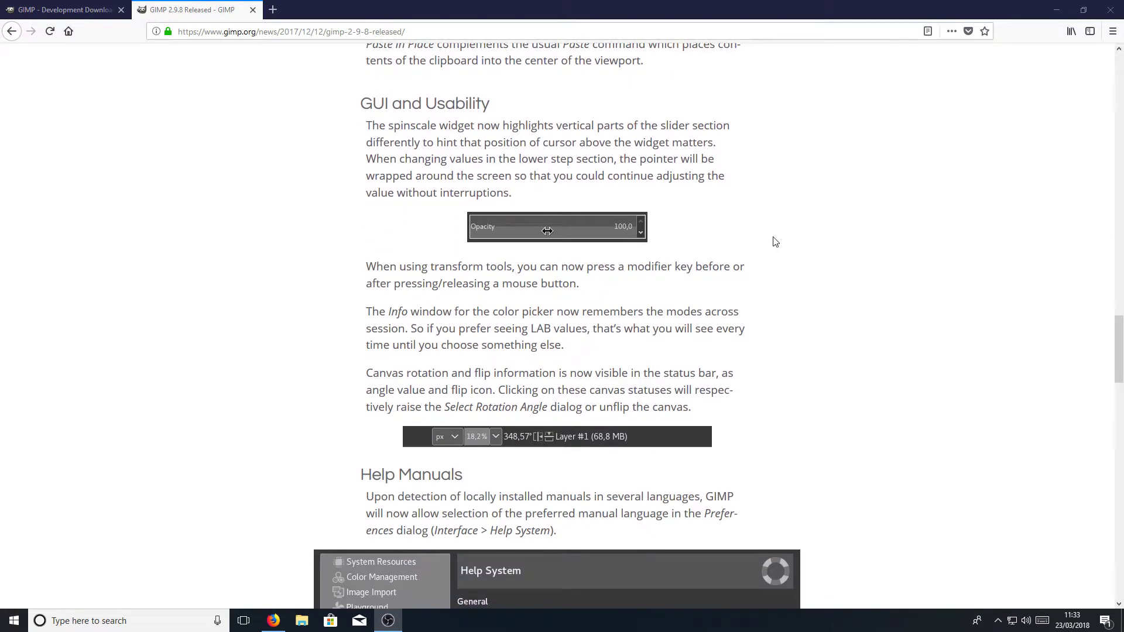
scroll(770, 267, down, 3)
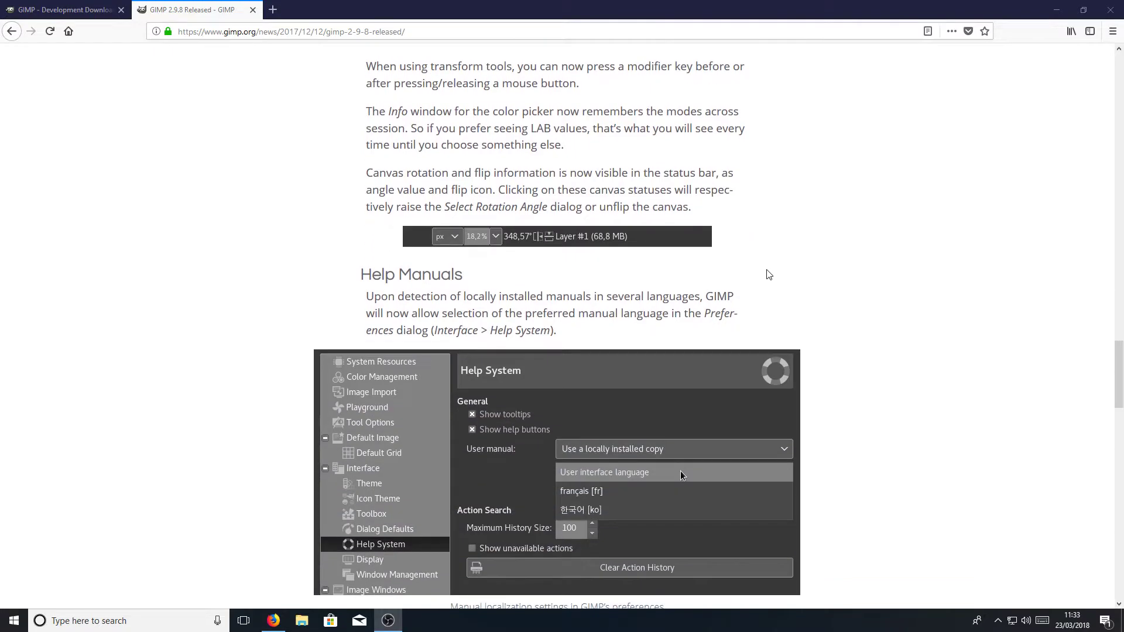
scroll(715, 261, down, 3)
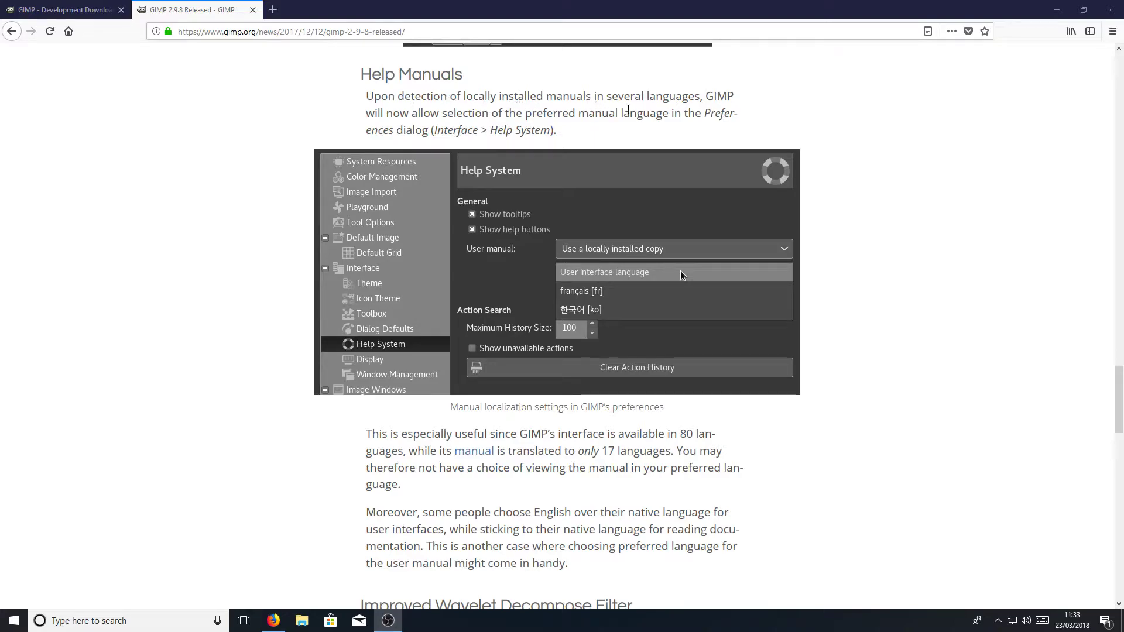
scroll(683, 316, down, 1)
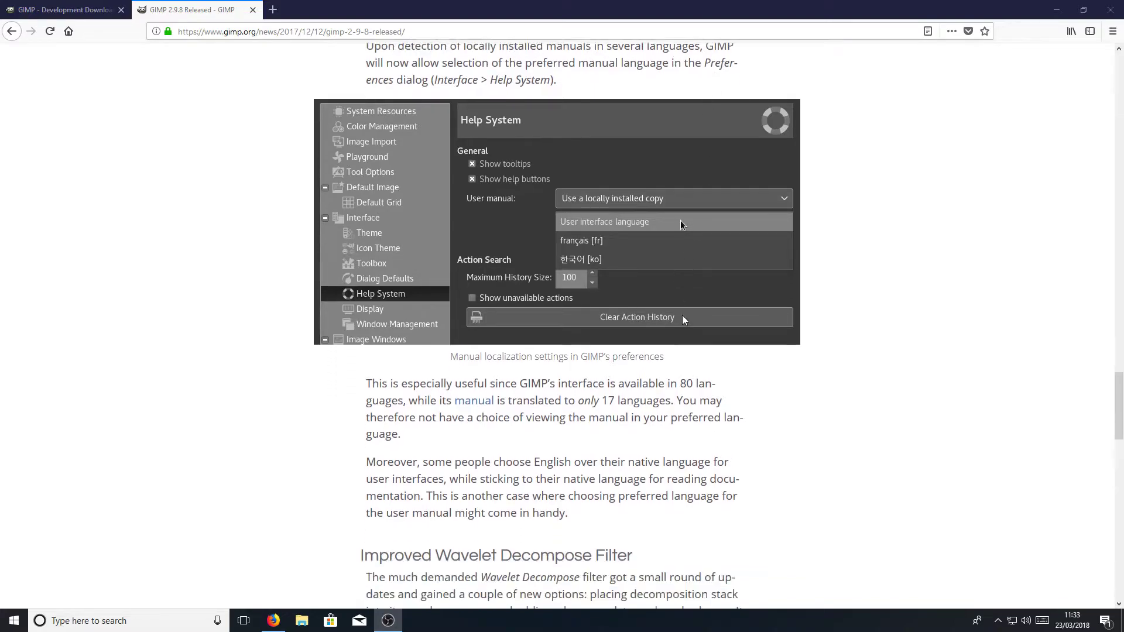
scroll(683, 319, down, 7)
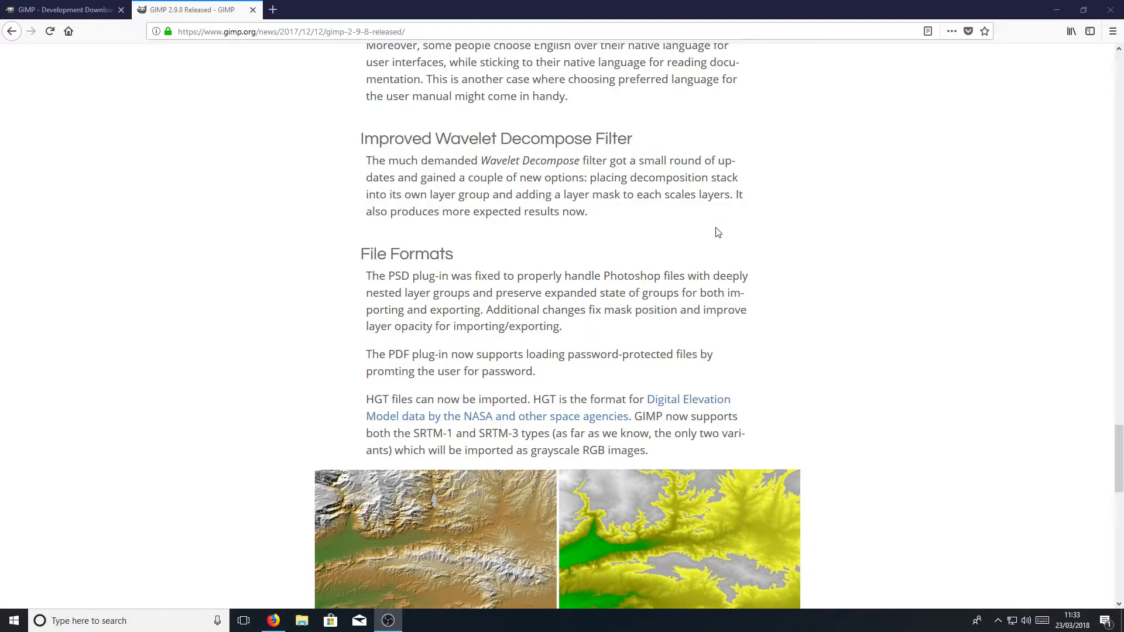
scroll(672, 234, down, 1)
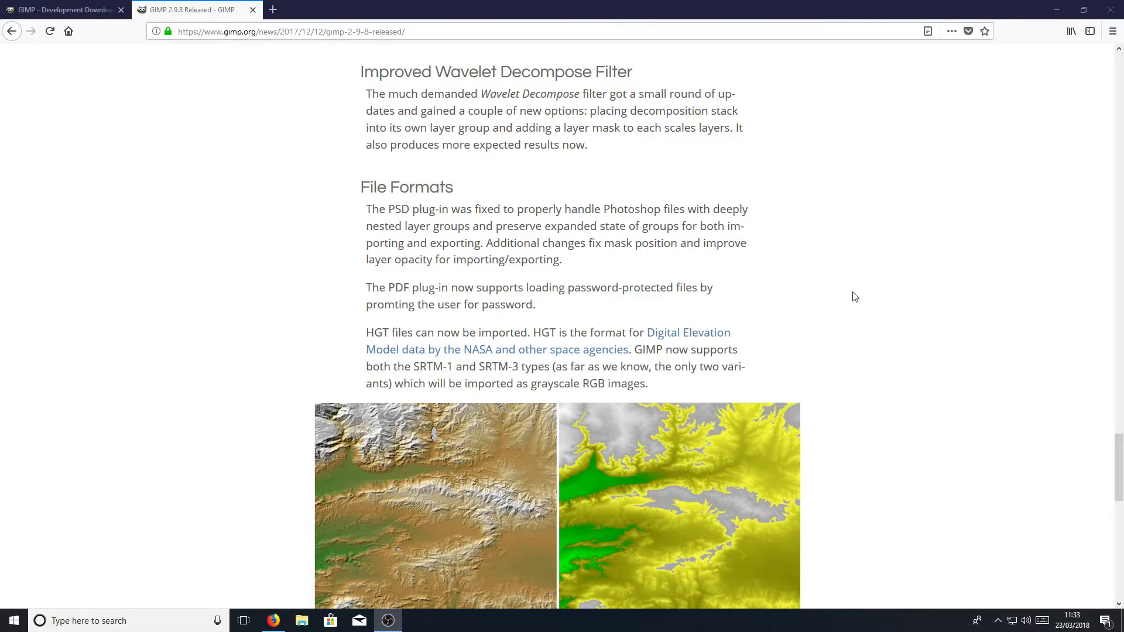
scroll(831, 293, down, 8)
scroll(852, 316, up, 8)
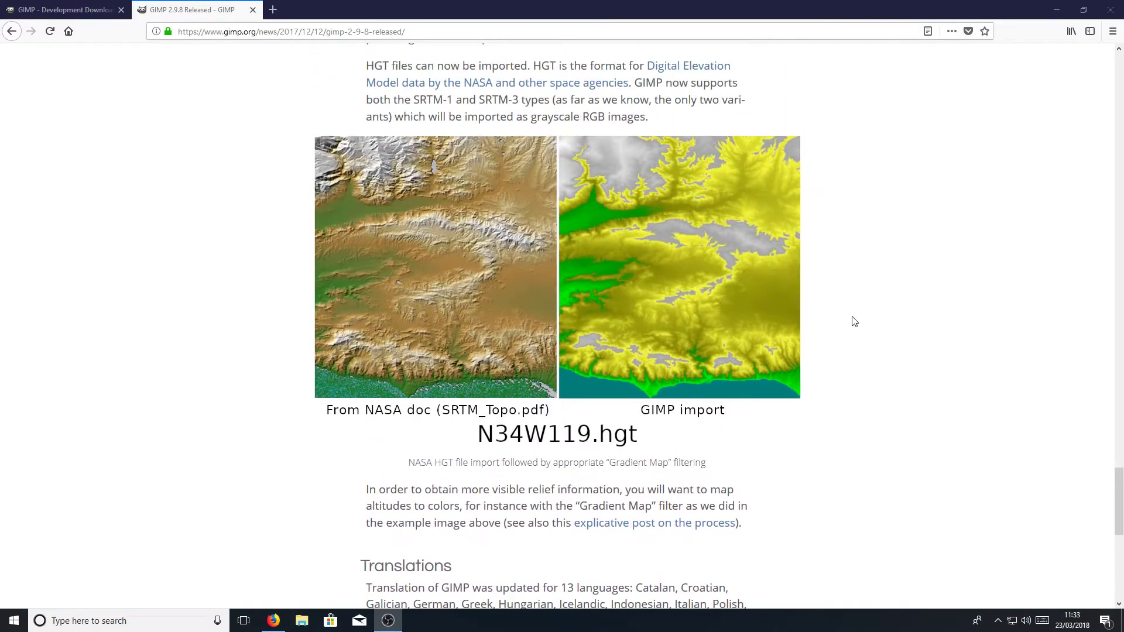
scroll(851, 315, up, 3)
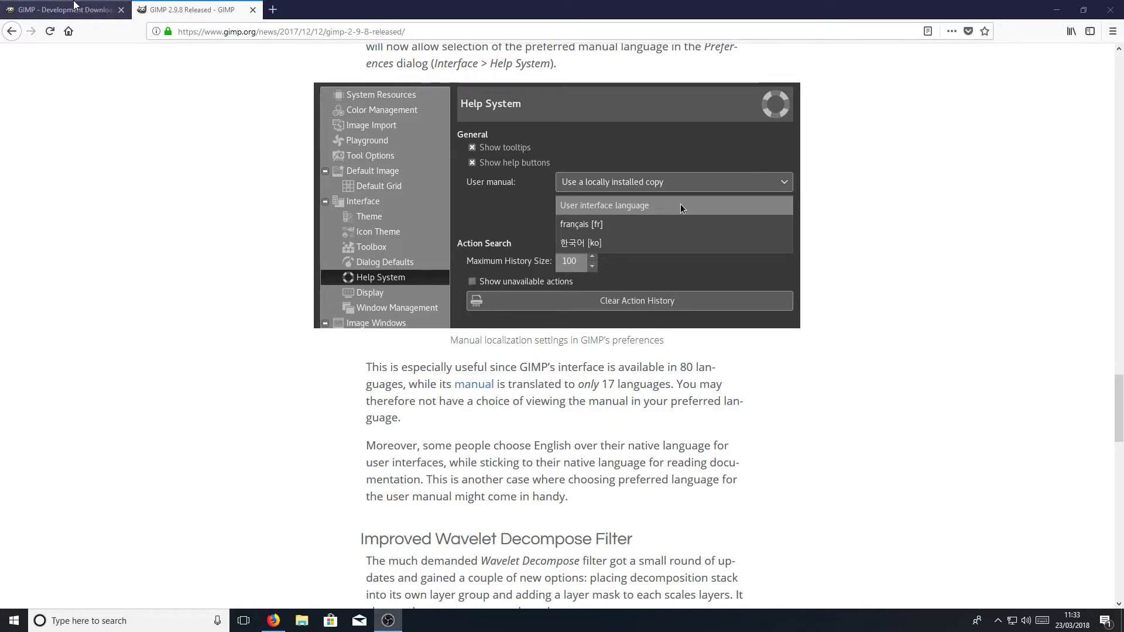
click(77, 5)
- Save the GIMP 2.9.8 Windows installer from the development downloads page
click(924, 285)
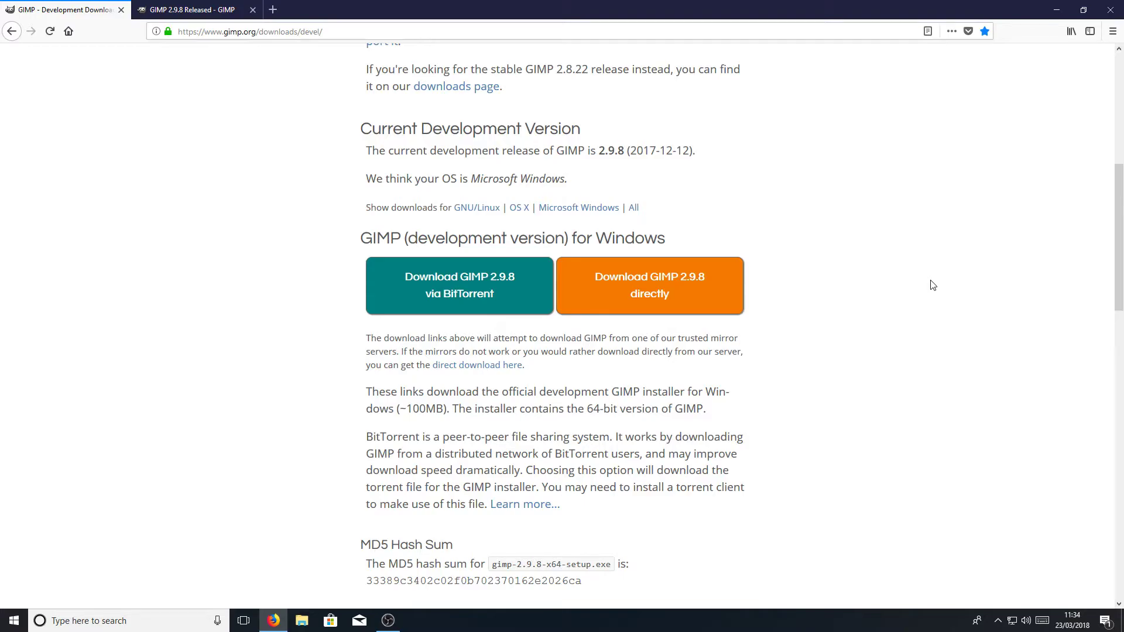
click(691, 284)
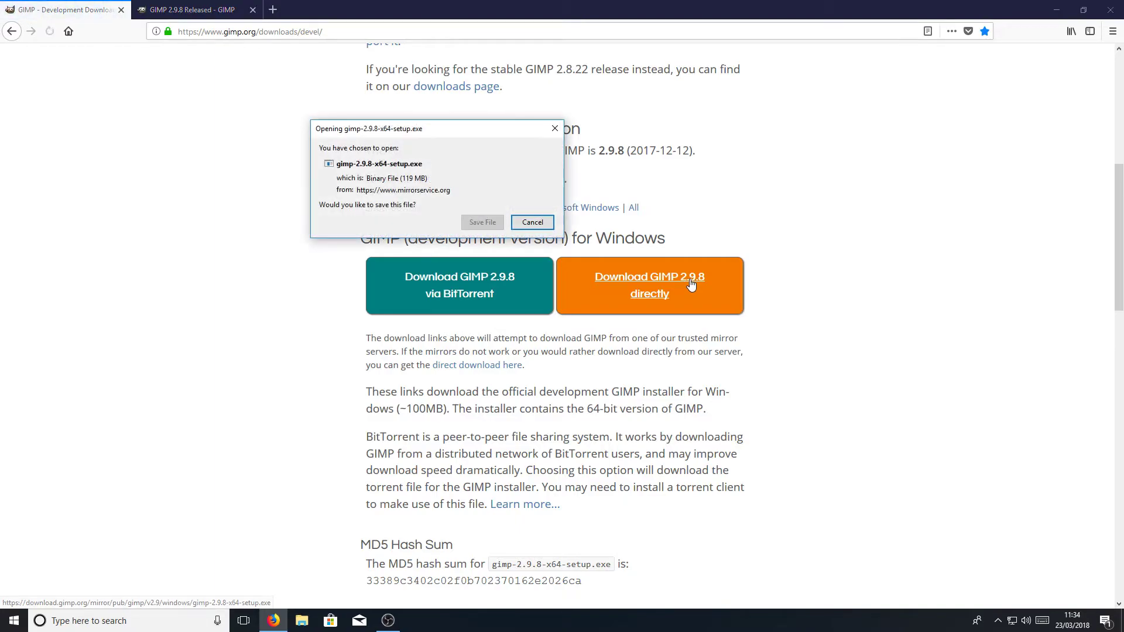
click(493, 225)
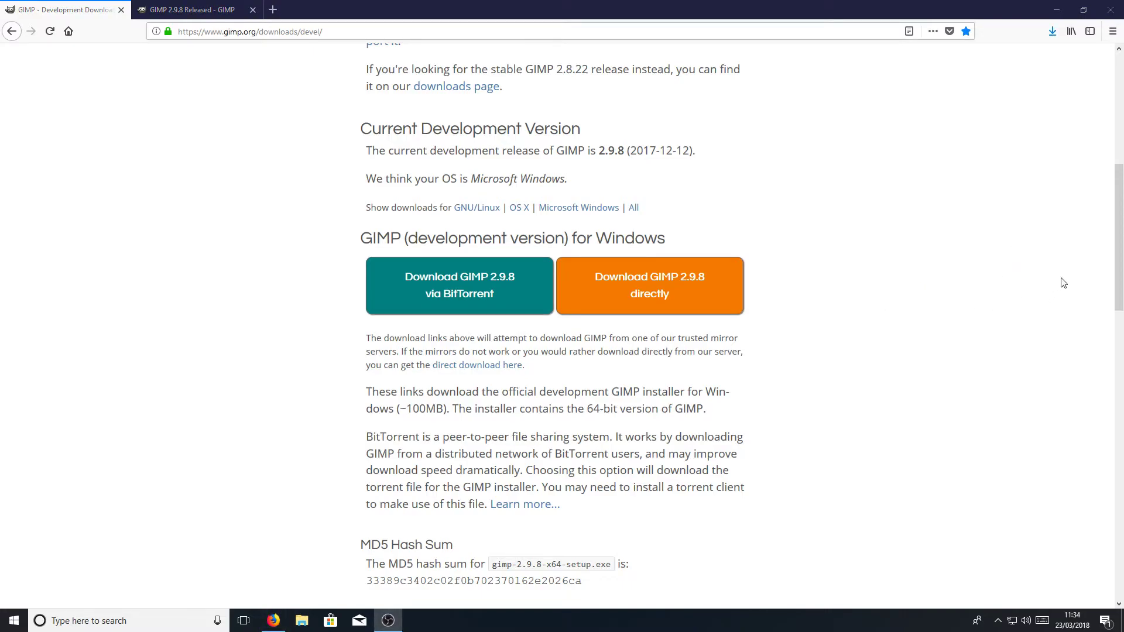
- Run the downloaded gimp-2.9.8-x64-setup.exe, allowing it despite the unverified-publisher warning
click(1052, 31)
click(964, 54)
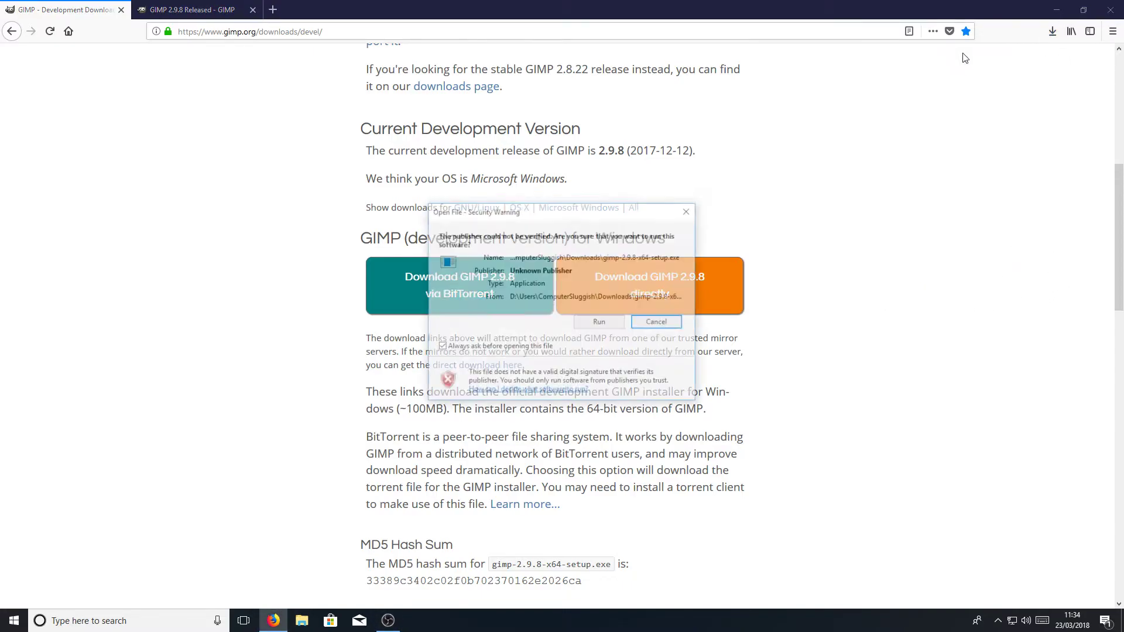
click(606, 323)
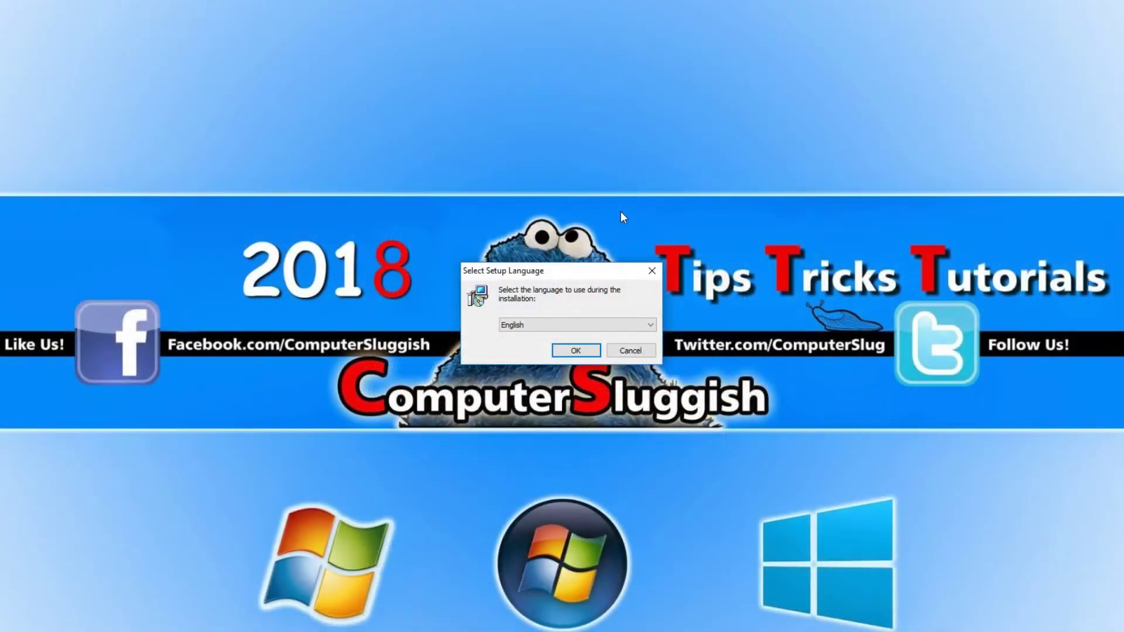
- Keep English, accept the development-version warning, choose Customize, and accept the license
click(576, 350)
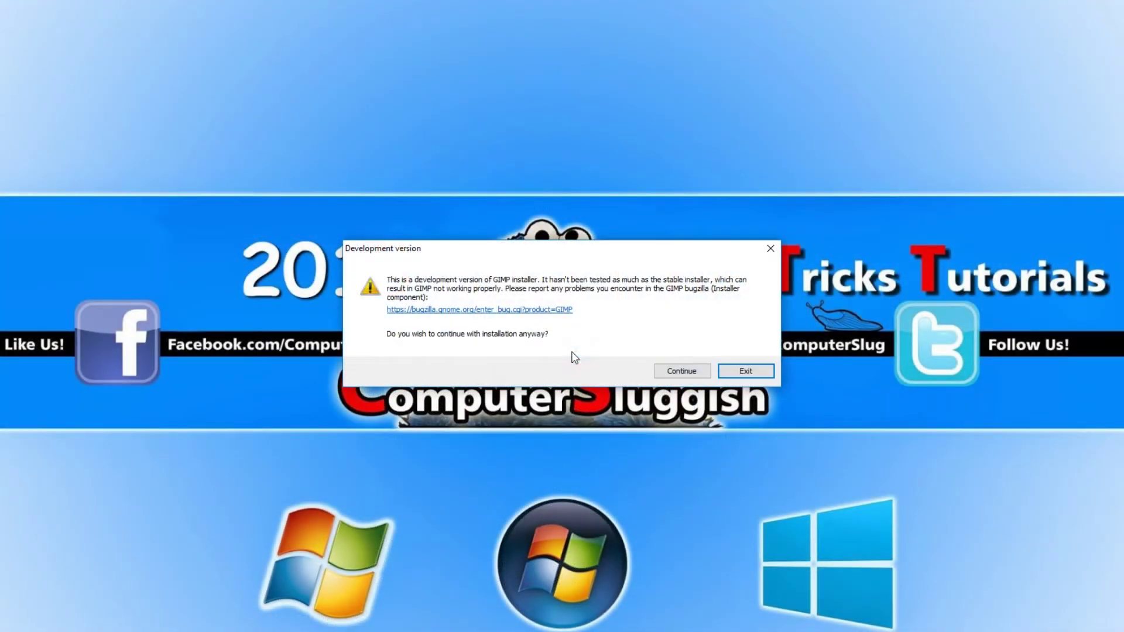
click(681, 371)
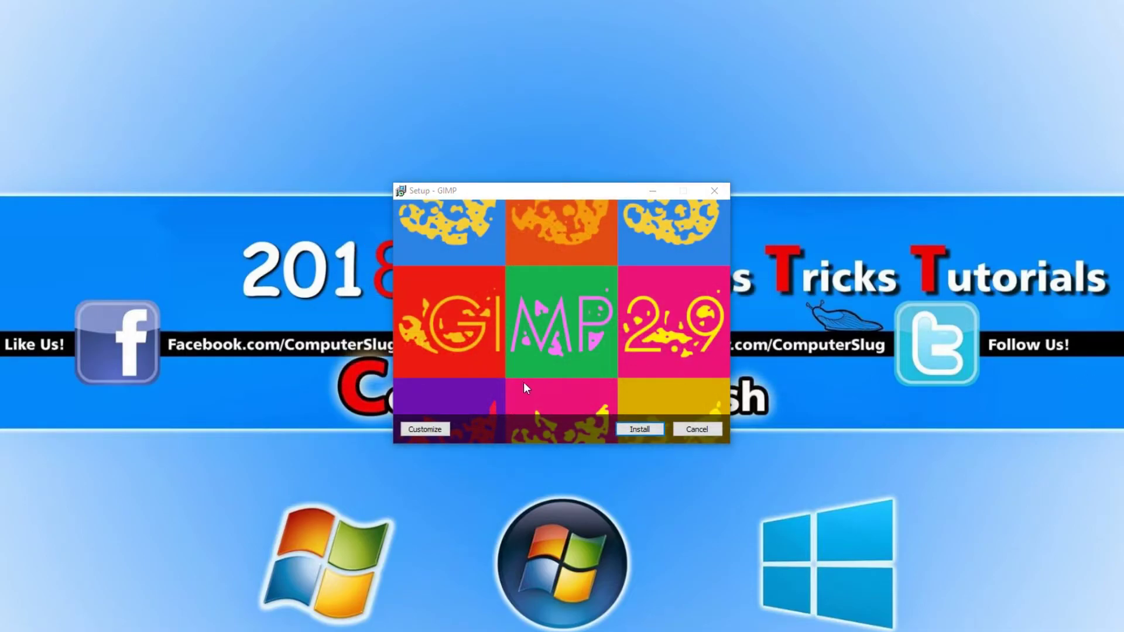
click(445, 427)
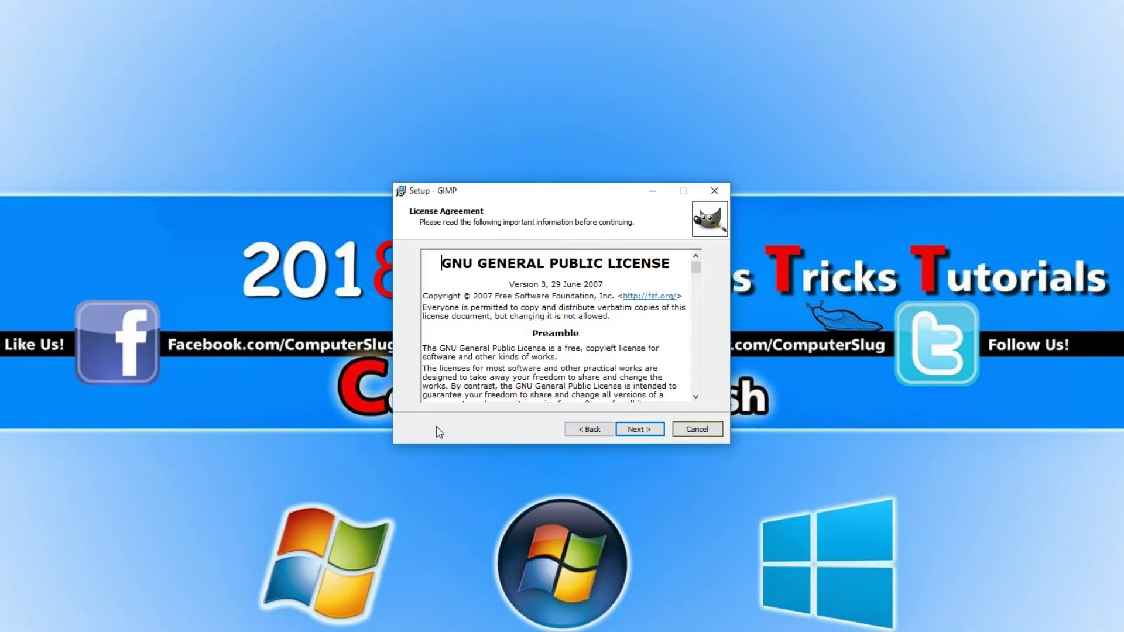
click(647, 429)
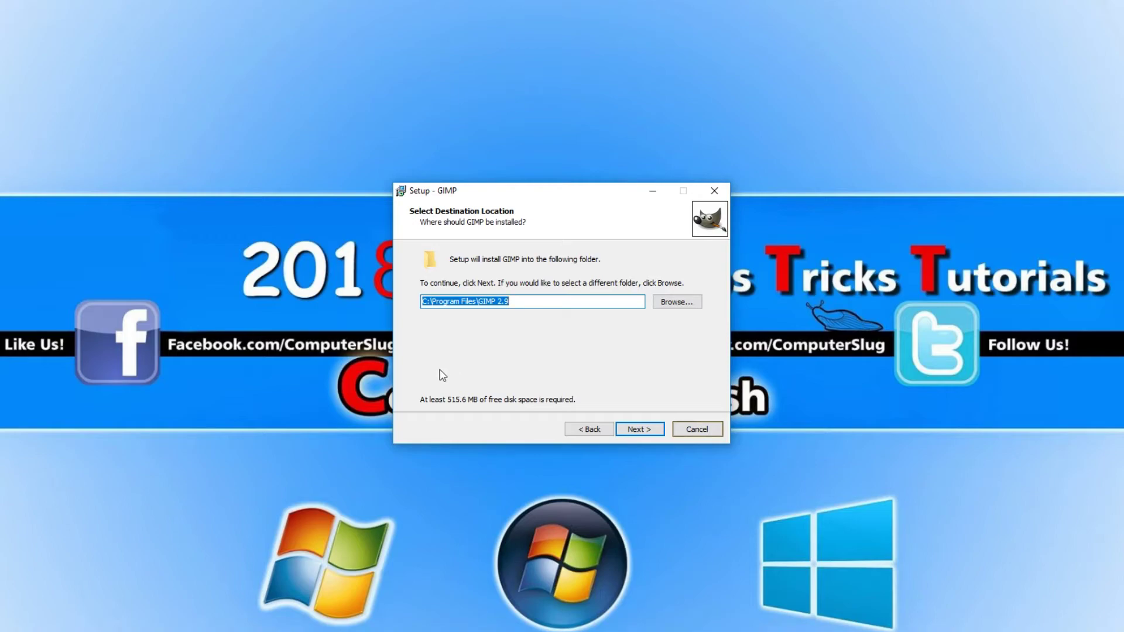
- Accept the default folder, full components, file associations and desktop icon, then install
click(642, 430)
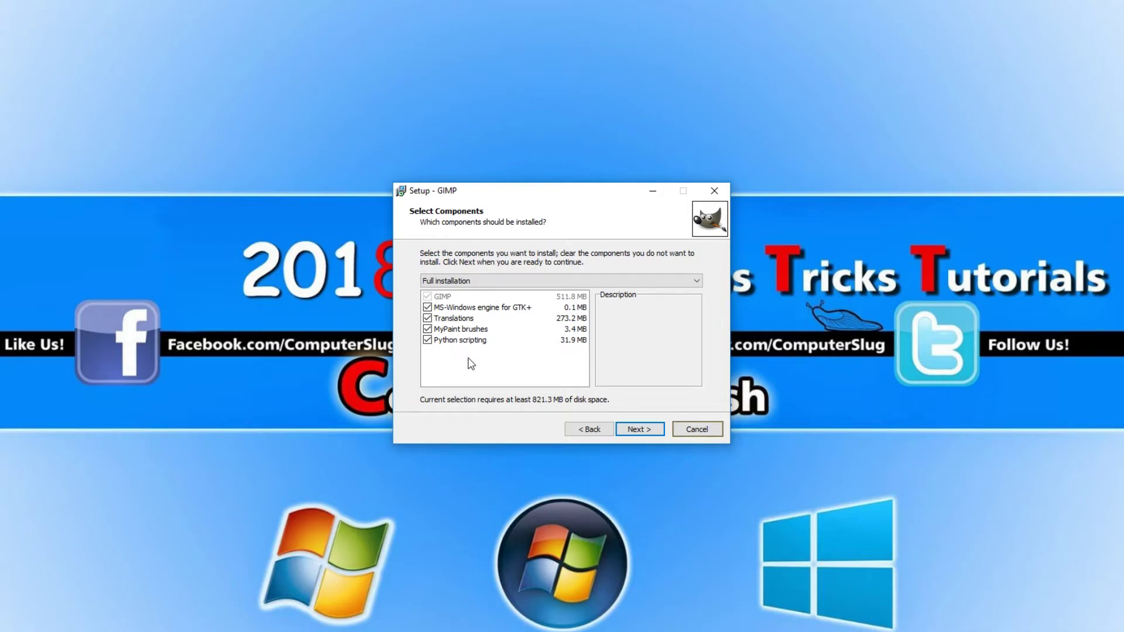
click(635, 430)
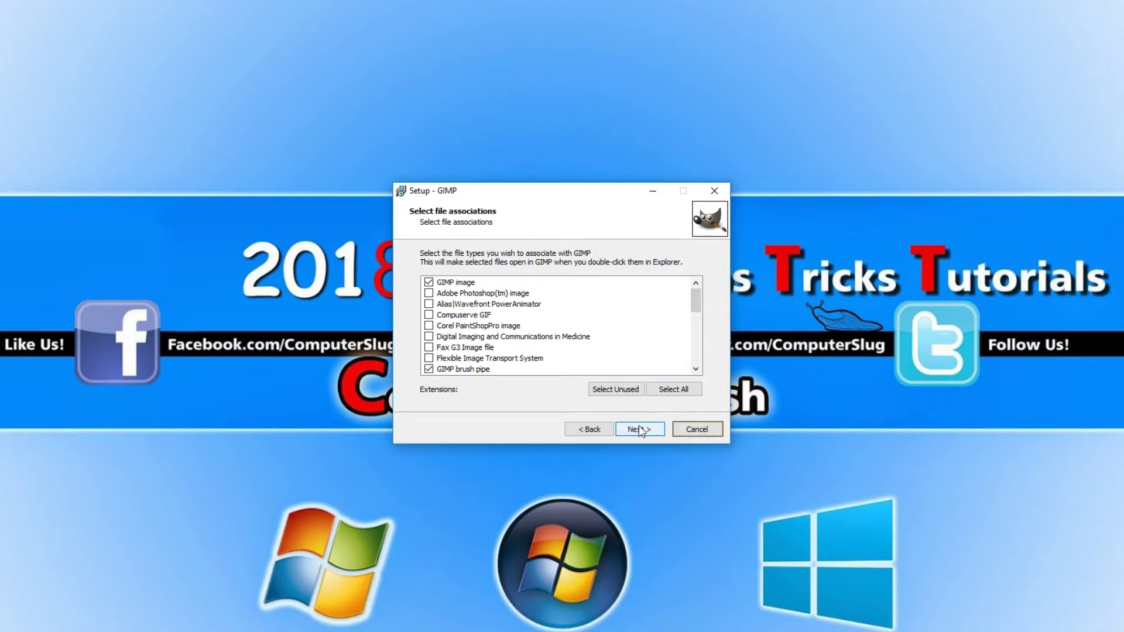
click(640, 430)
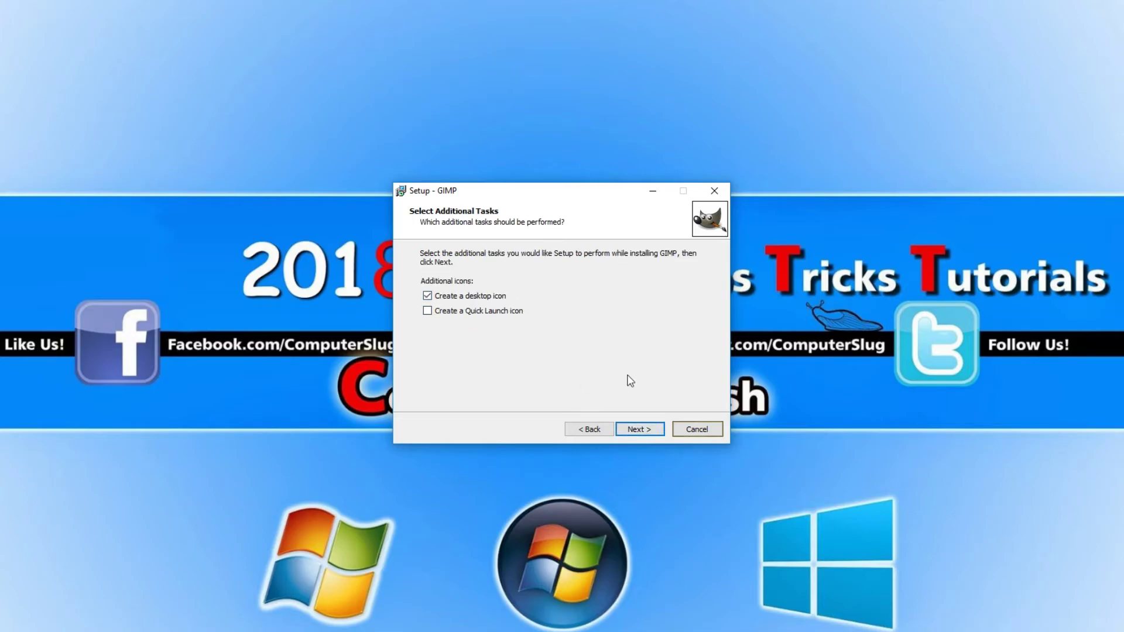
click(642, 429)
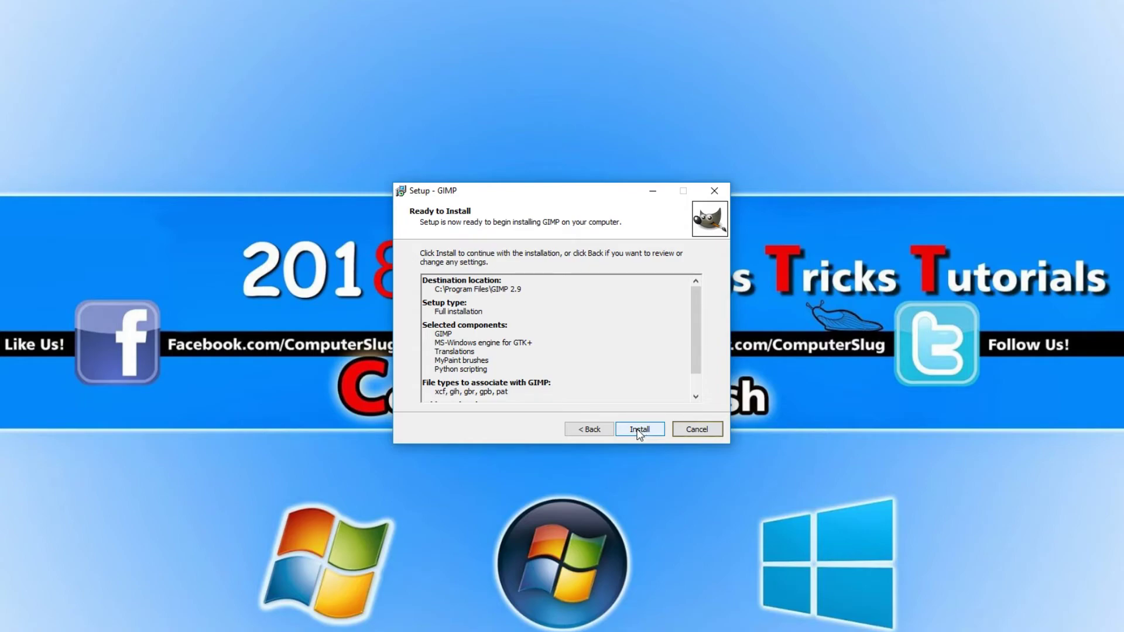
click(638, 432)
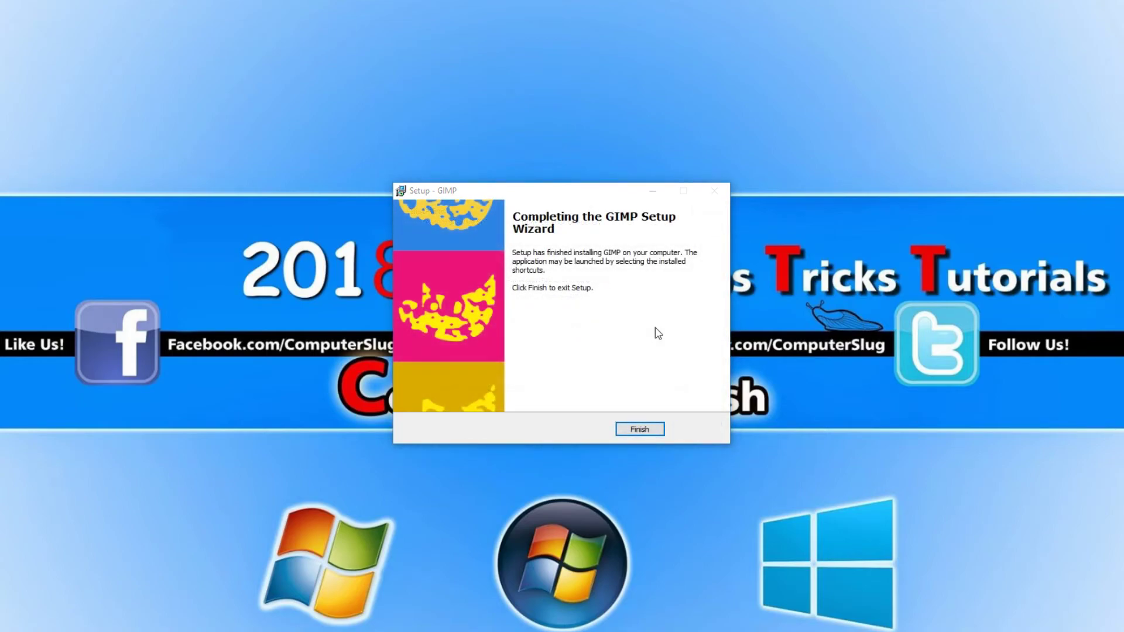
- Finish the completed setup wizard so GIMP 2.9.8 launches
click(636, 431)
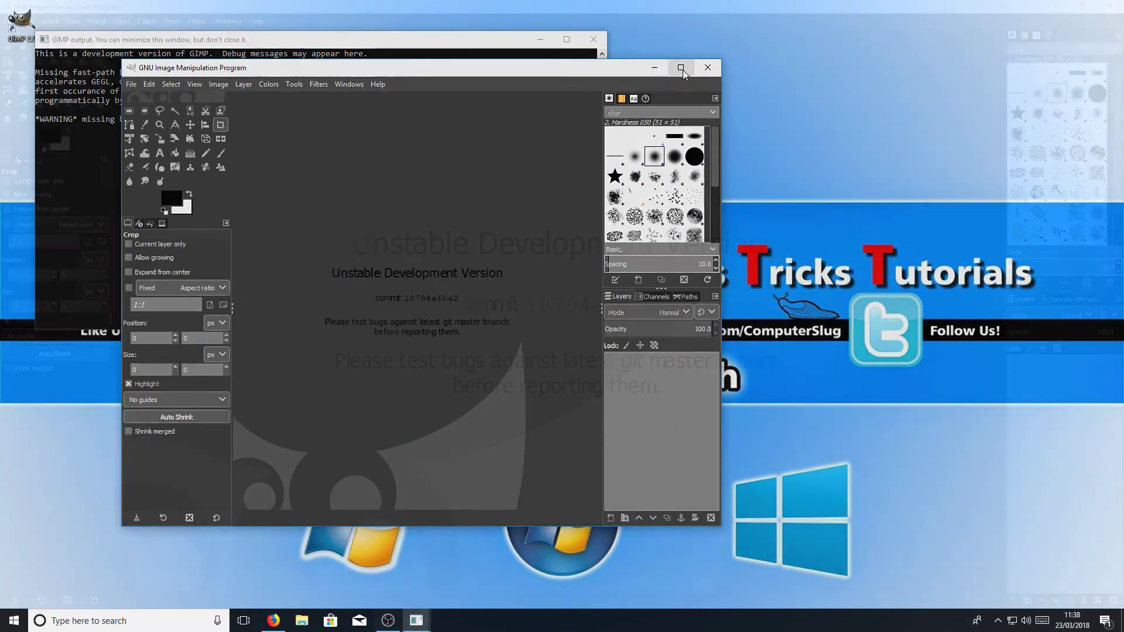
- Maximize the GIMP 2.9.8 main window to fill the screen
click(682, 67)
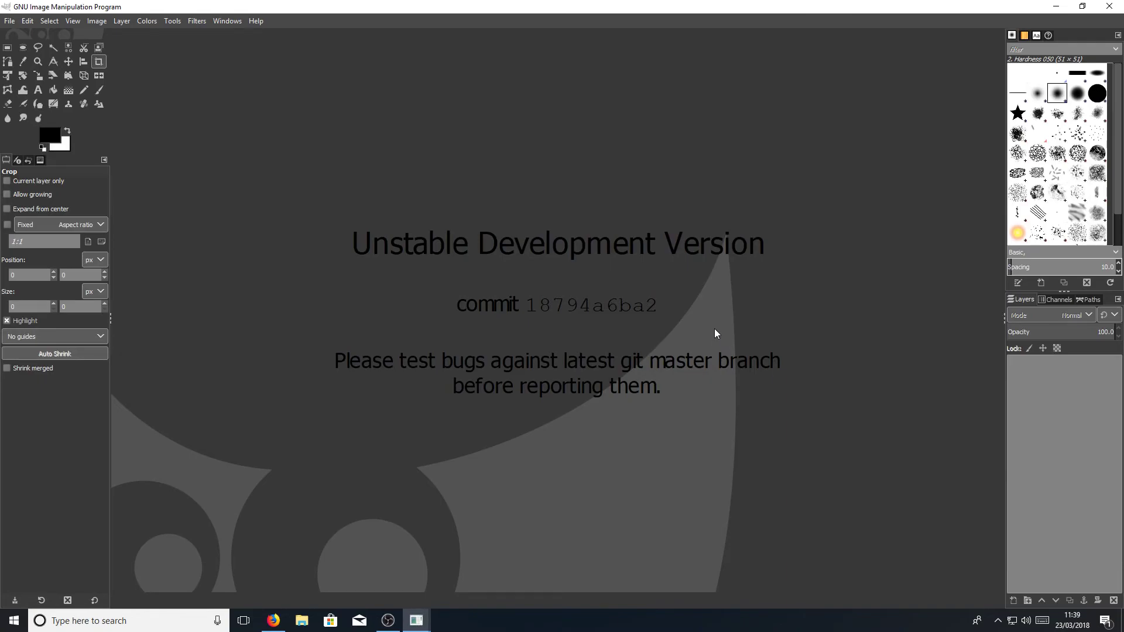